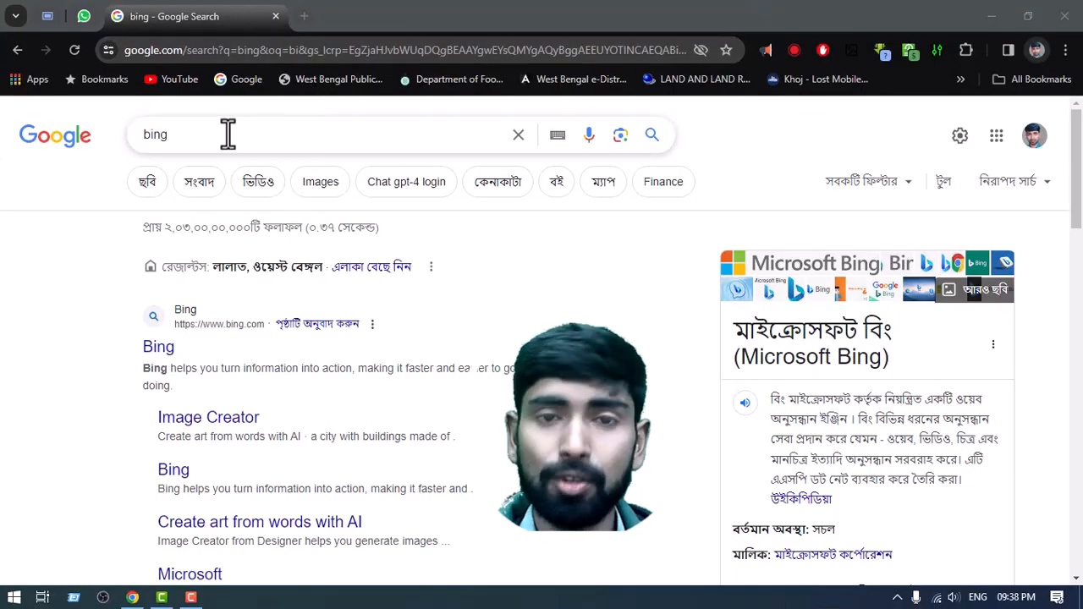
Look through the Google results for bing and open Bing's Image Creator page.
left_click(208, 135)
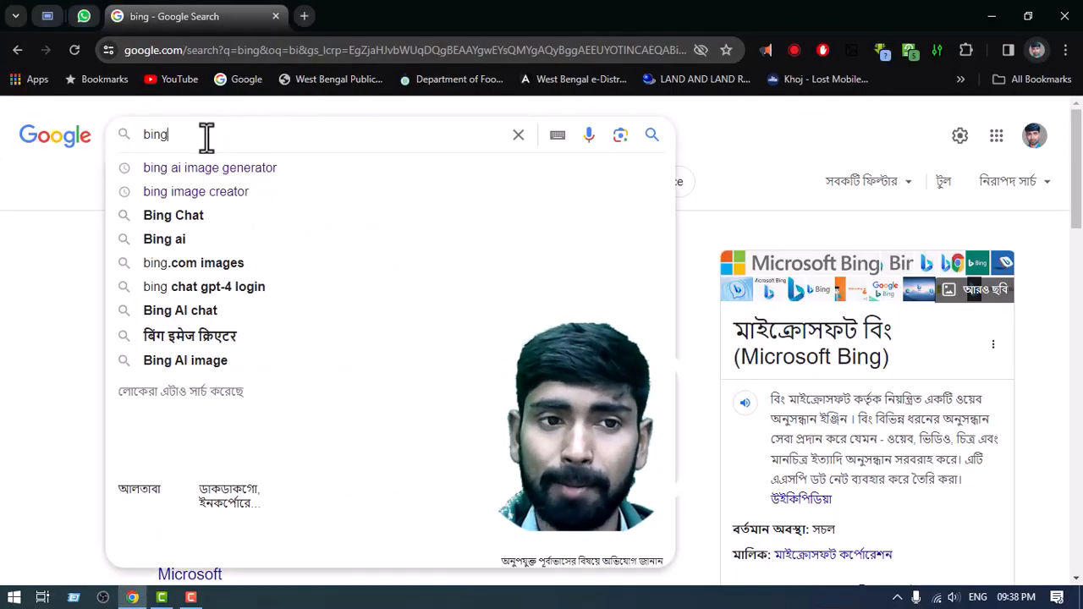
left_click(76, 241)
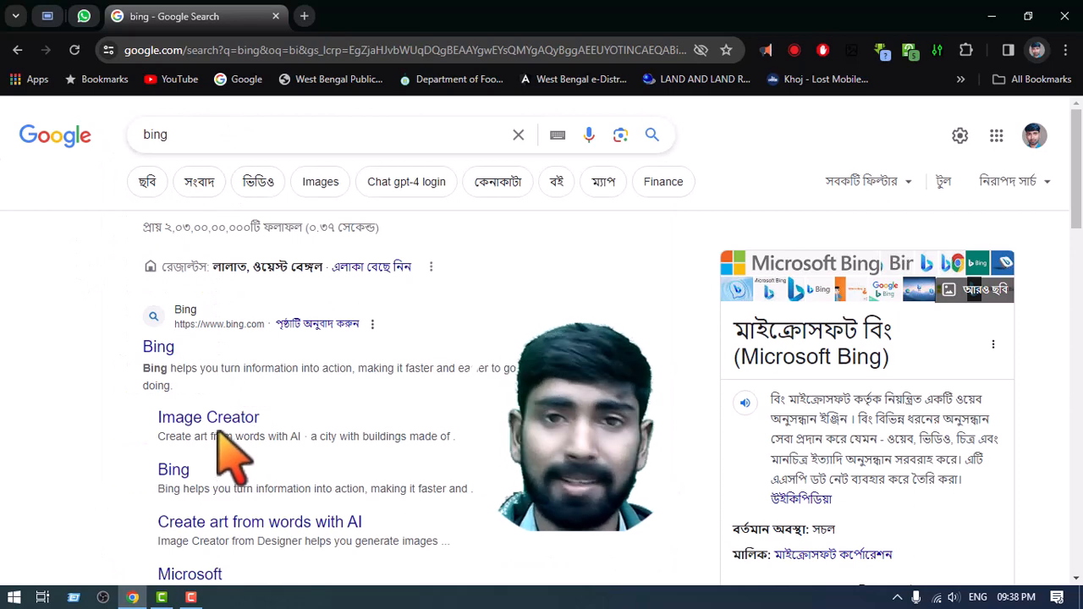
scroll(235, 354, "down", 1)
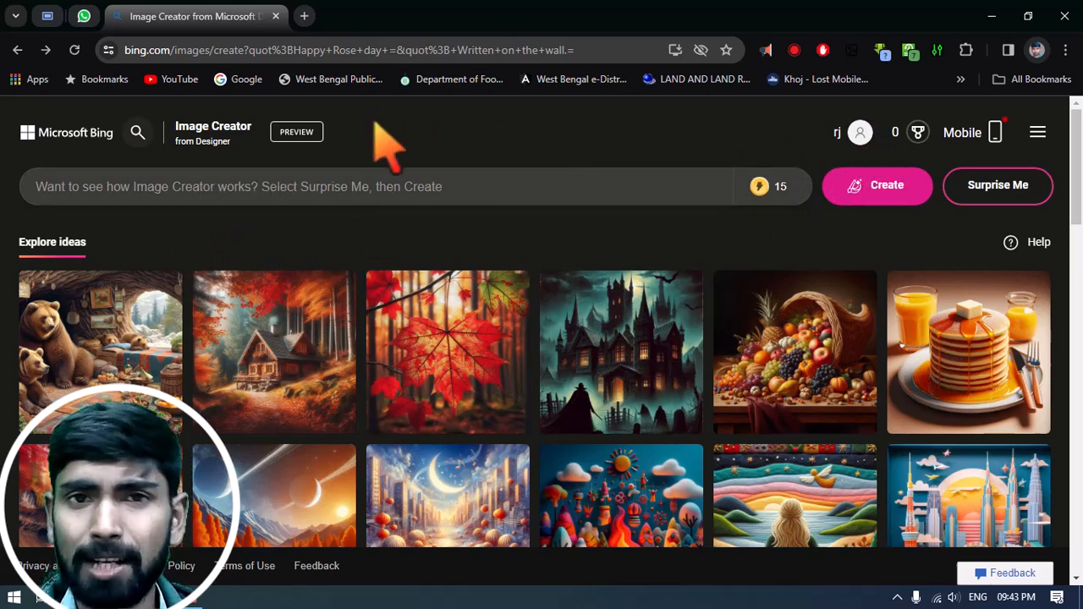
mouse_move(787, 185)
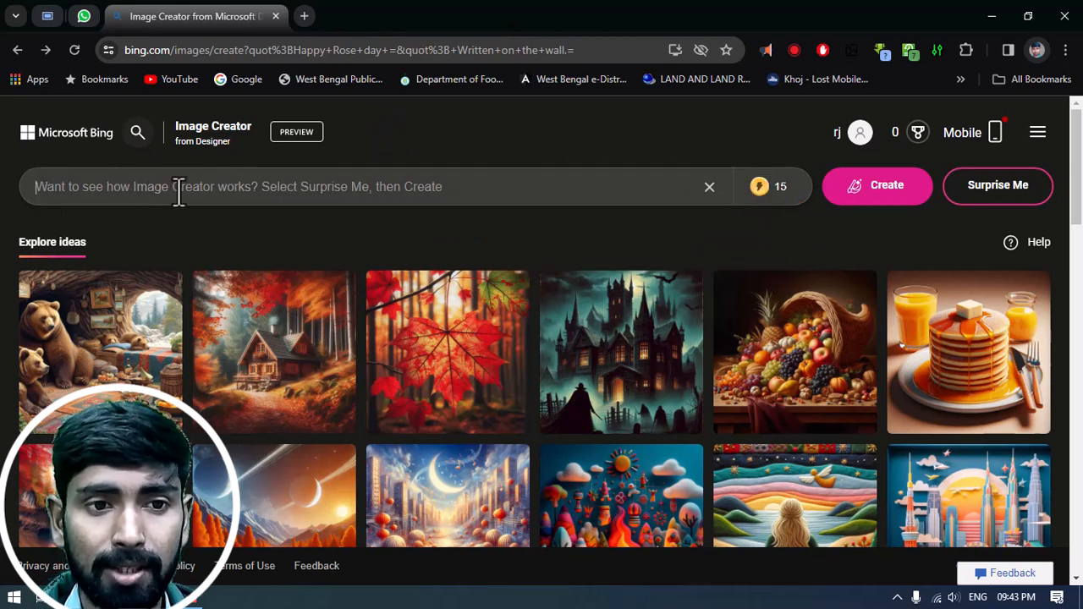
type("hfjtyfktf")
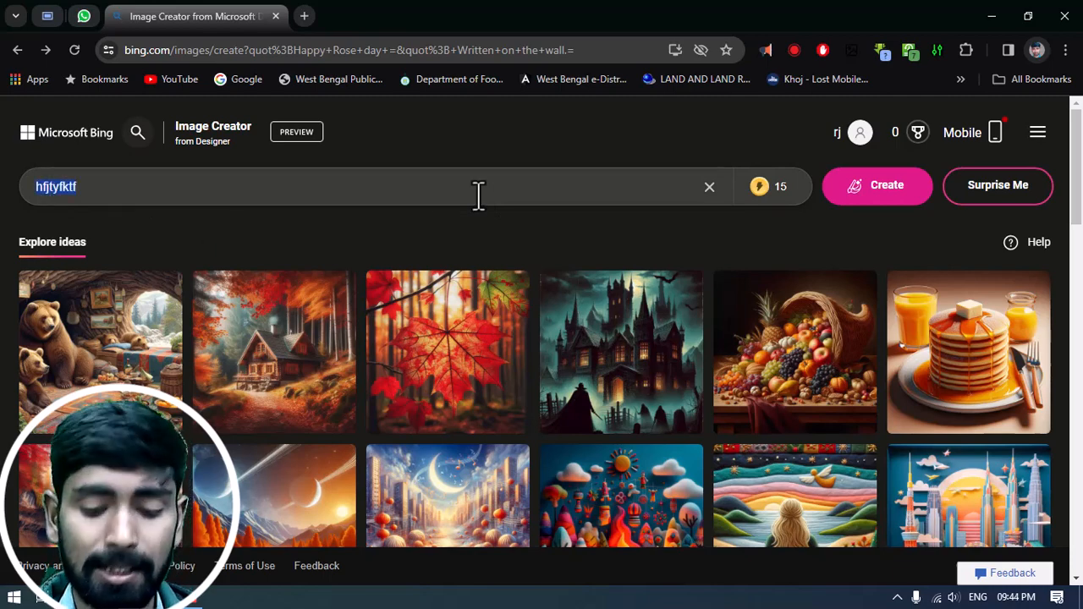
key("BackSpace")
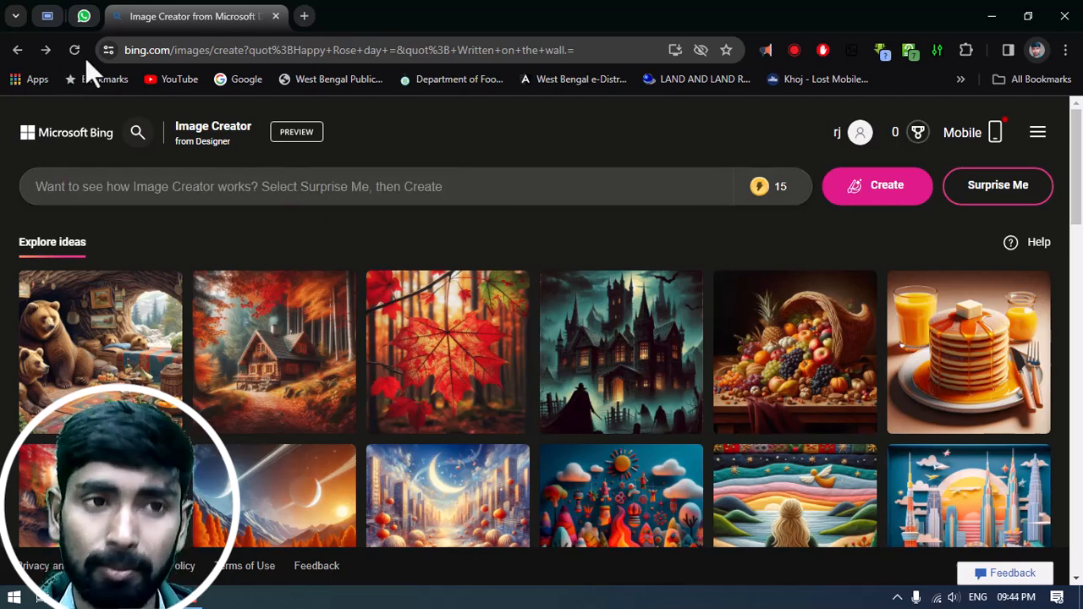
Copy the first Rose Day prompt from the Jana Computer channel on WhatsApp Web and paste it into Image Creator's prompt.
left_click(83, 17)
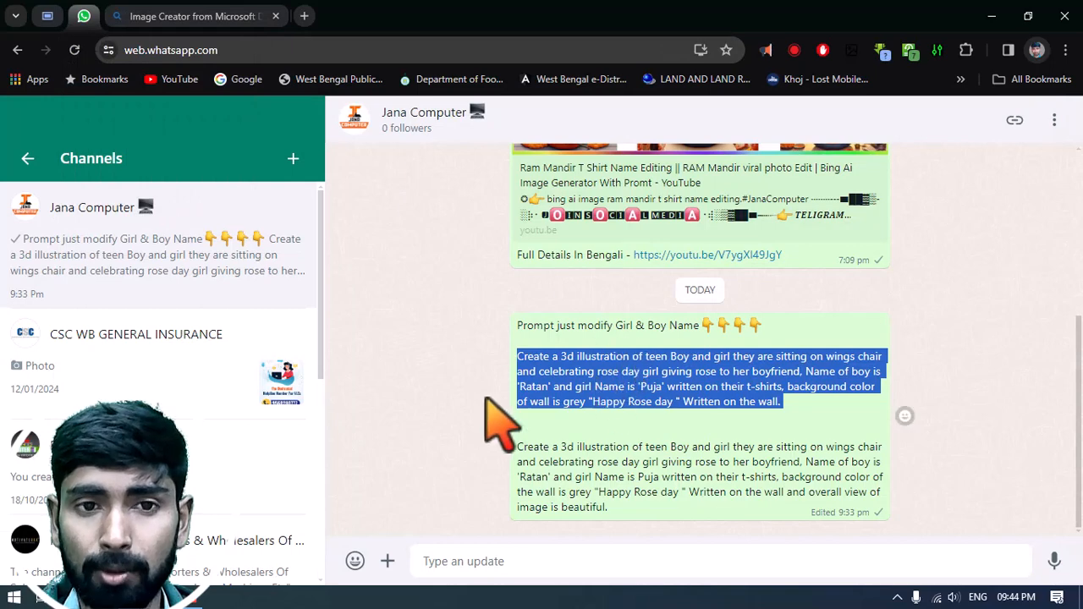
left_click(200, 17)
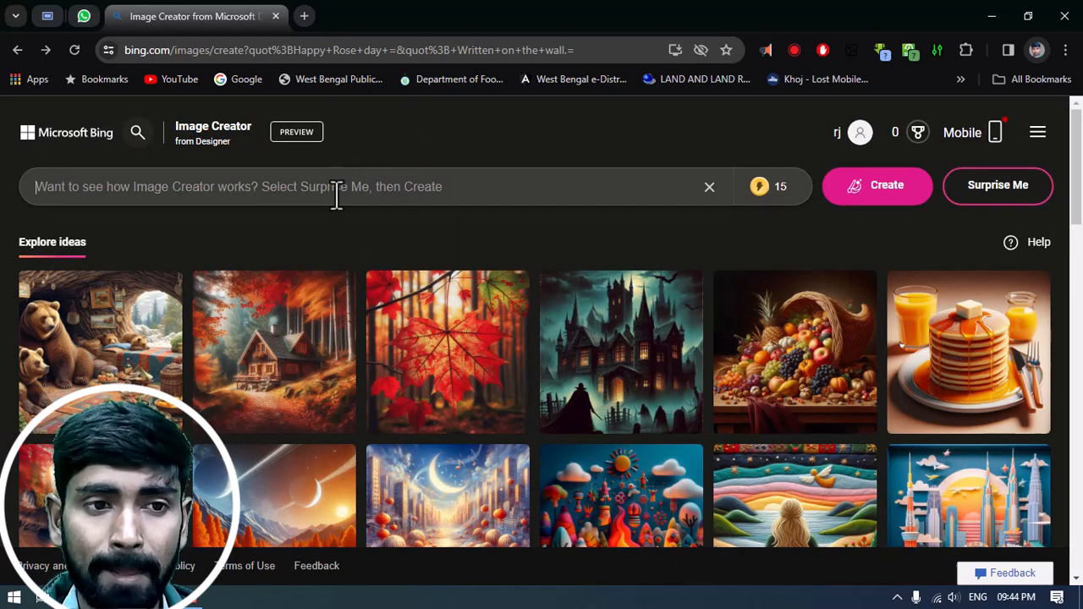
left_click(244, 202)
key("ctrl+v")
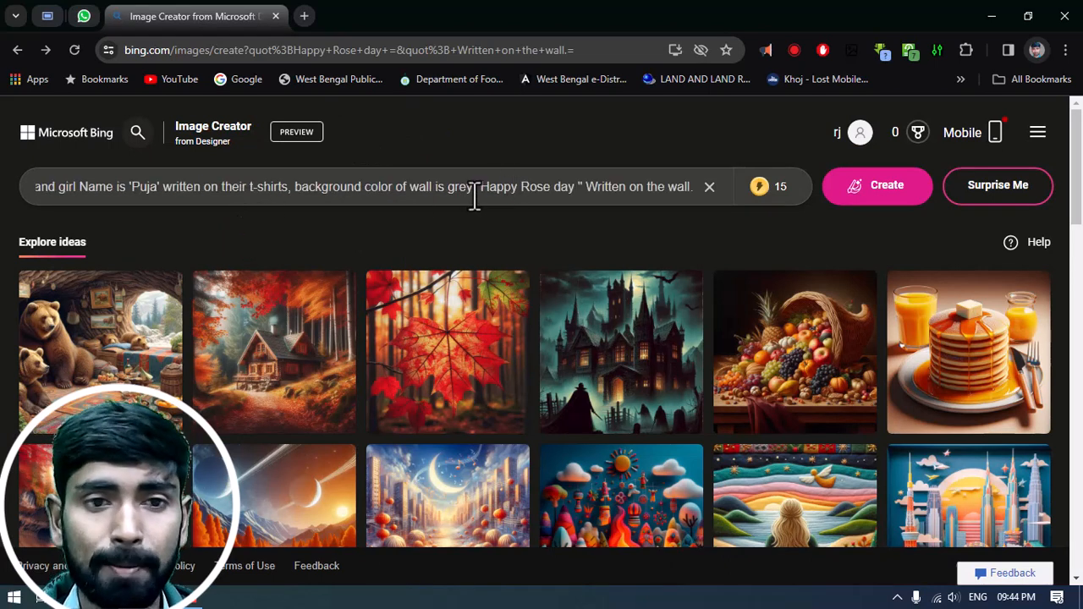
Check the boy's and girl's names in the pasted prompt and generate the images.
left_click_drag(106, 189, 190, 199)
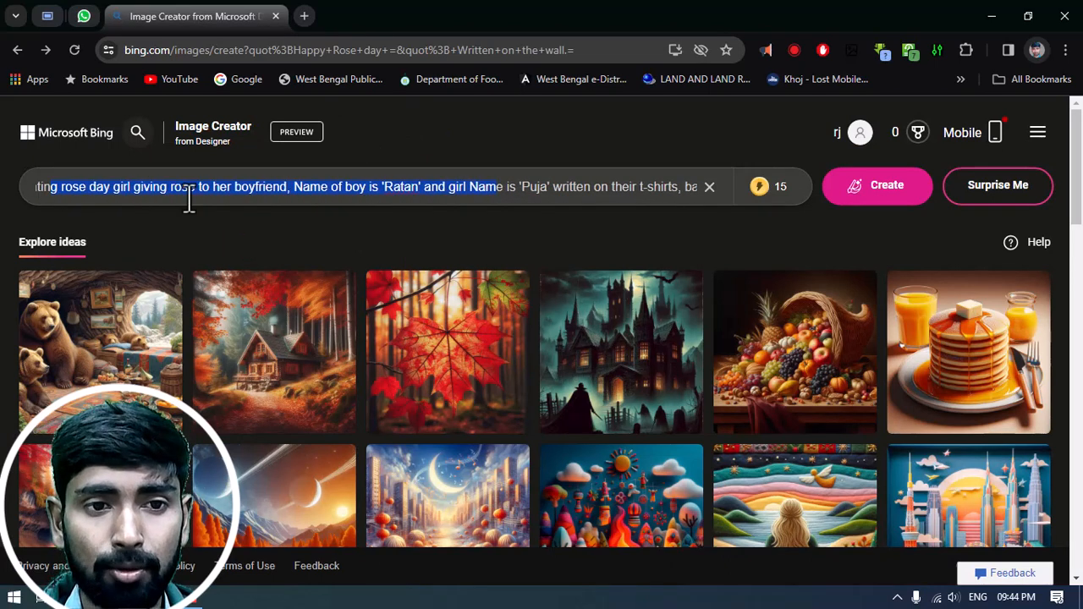
left_click(414, 186)
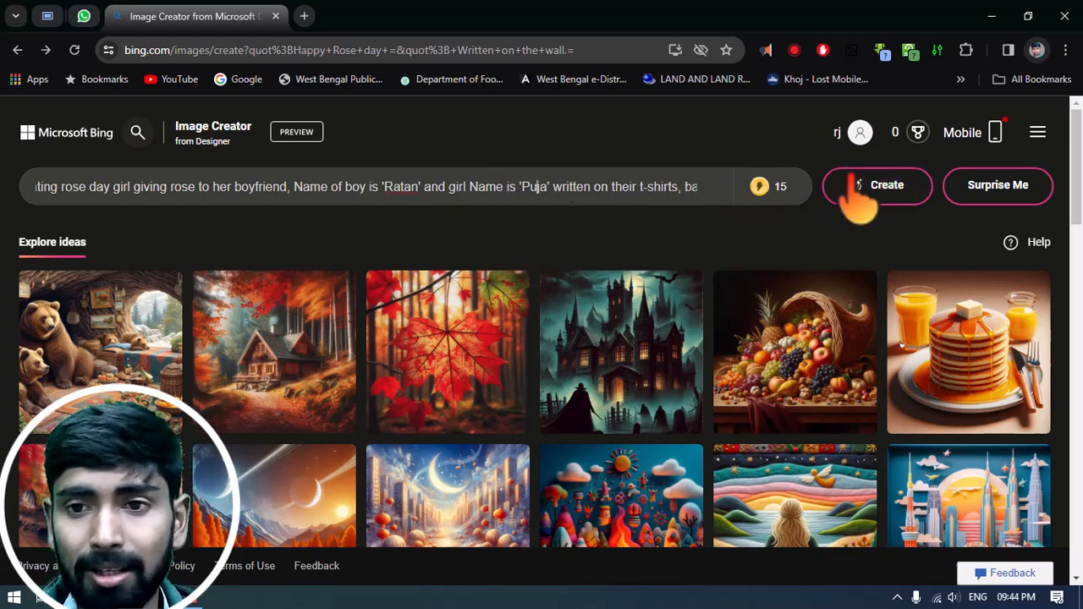
left_click(885, 200)
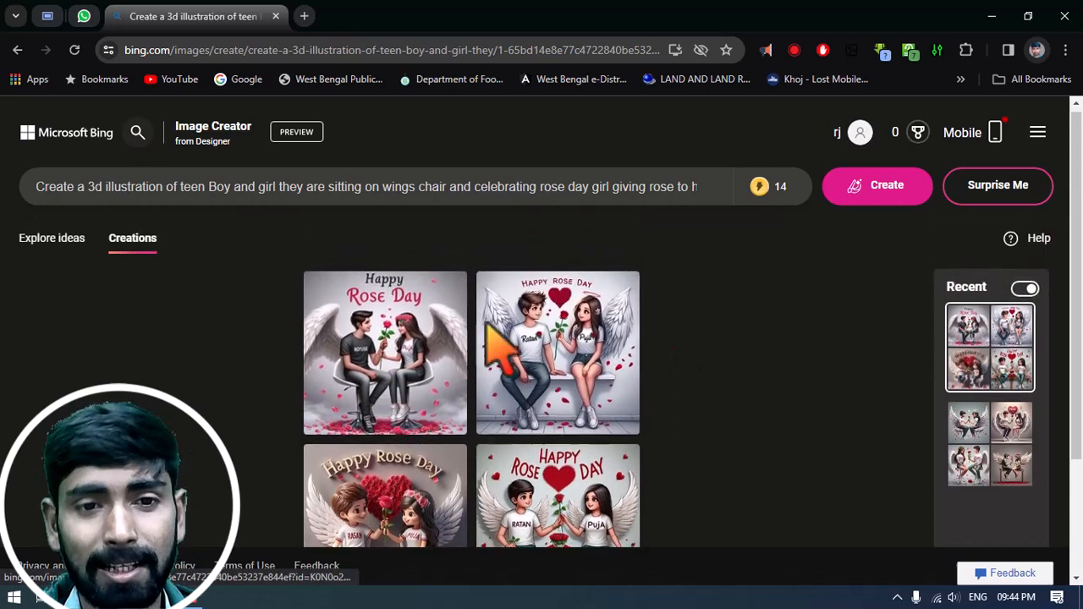
View the first generated Rose Day image enlarged, then go to the second one and download it.
left_click(397, 347)
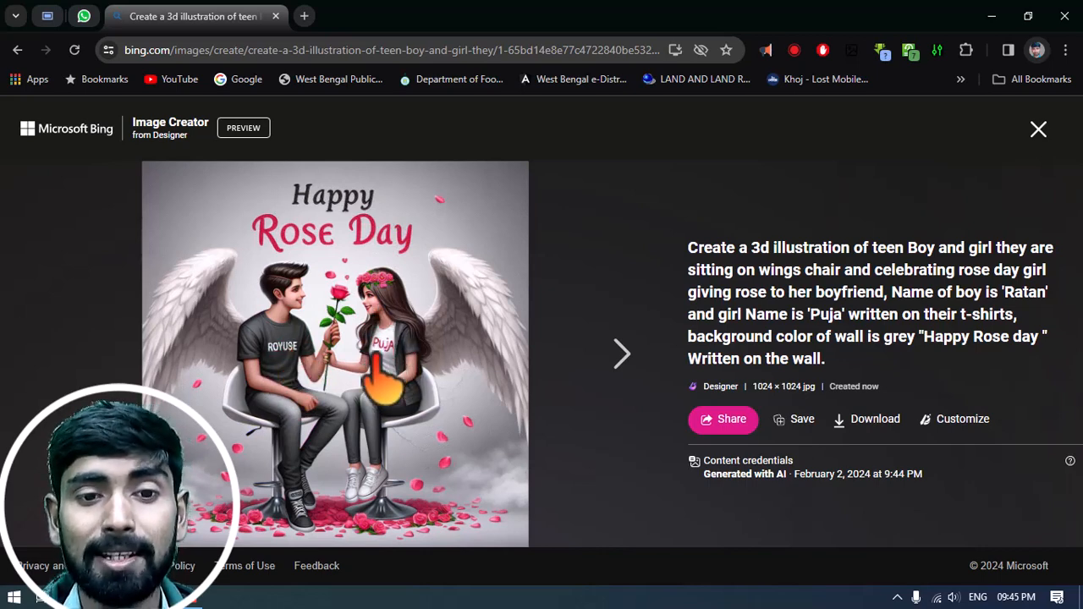
left_click(621, 355)
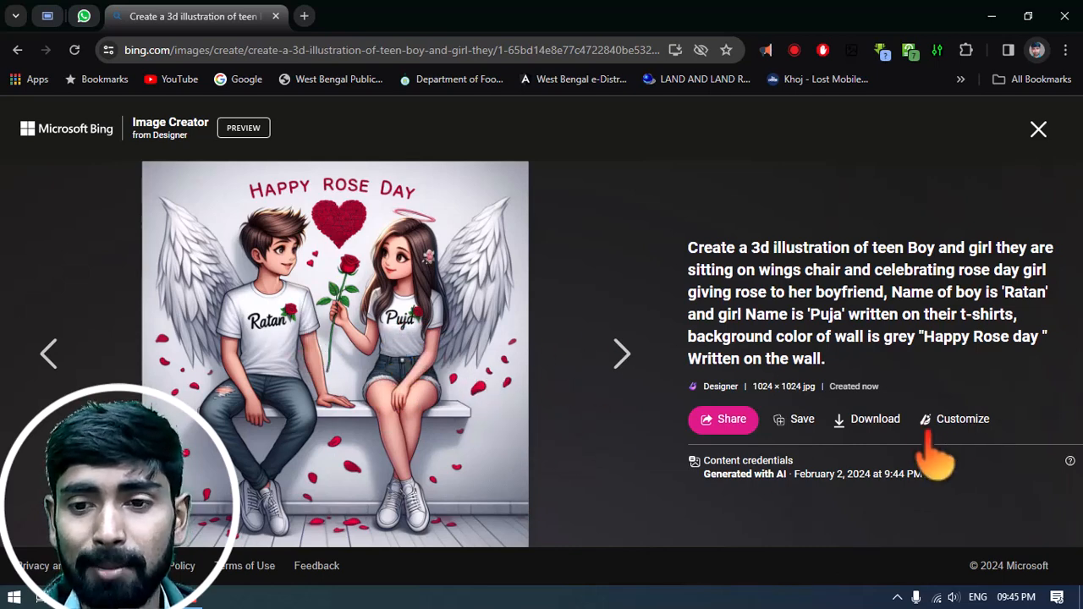
left_click(869, 423)
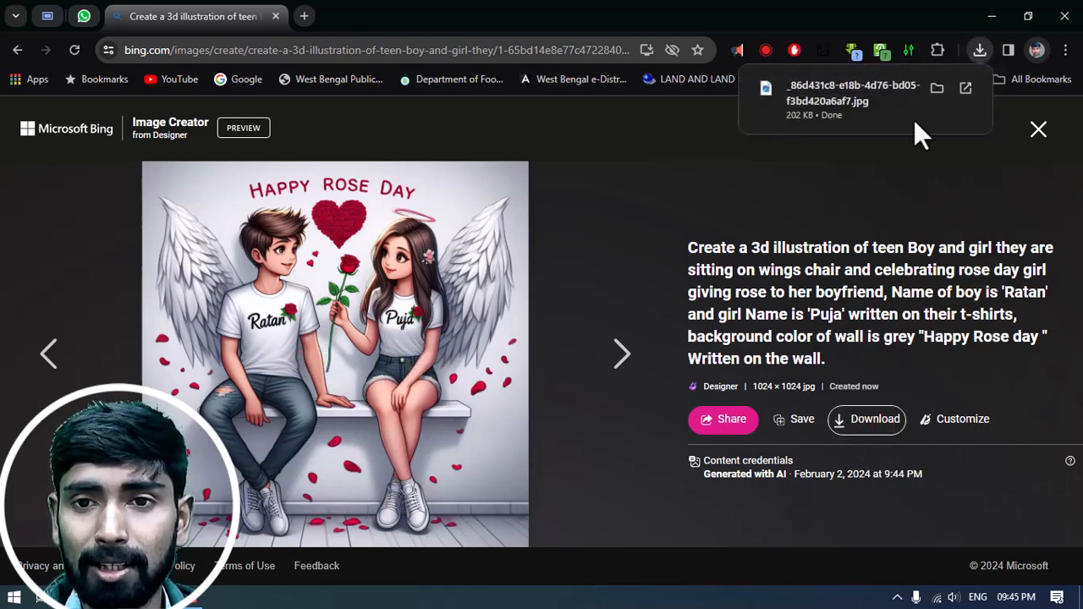
View the third image, download the fourth image of the set, and close the enlarged view.
left_click(622, 354)
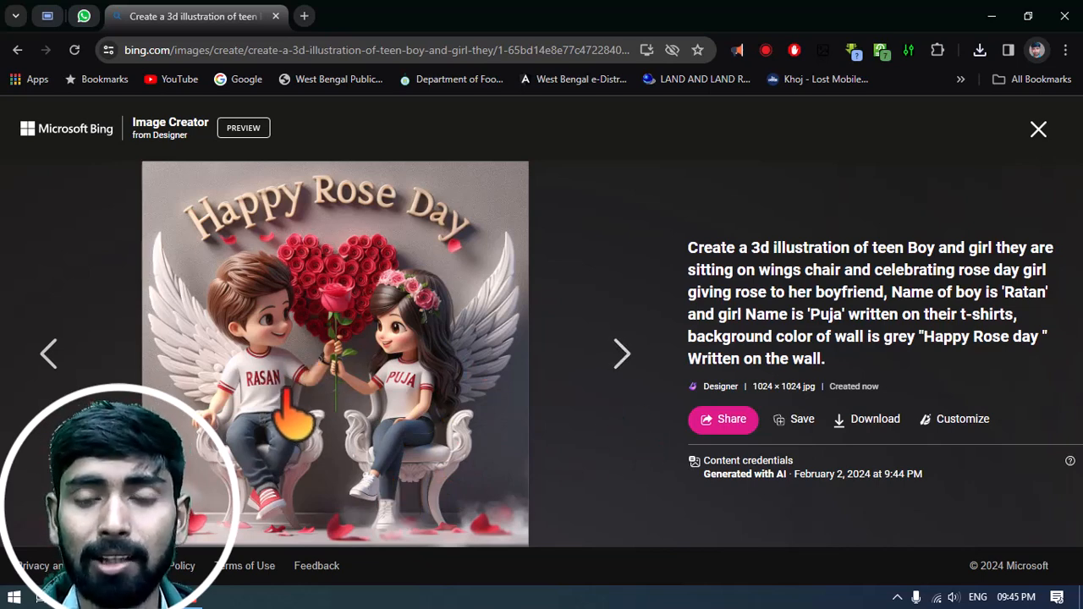
left_click(613, 353)
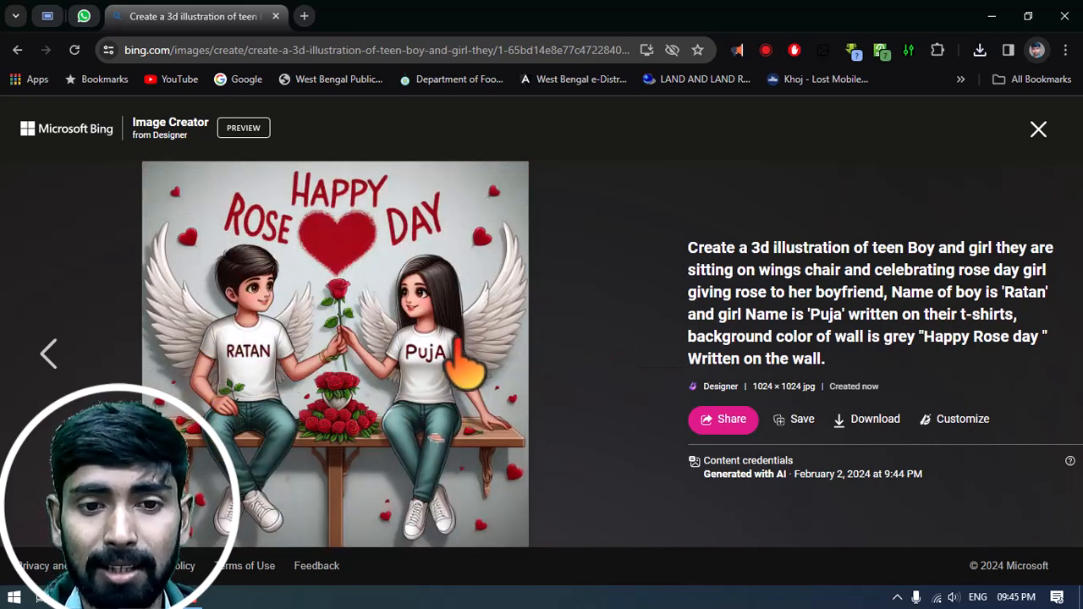
left_click(880, 423)
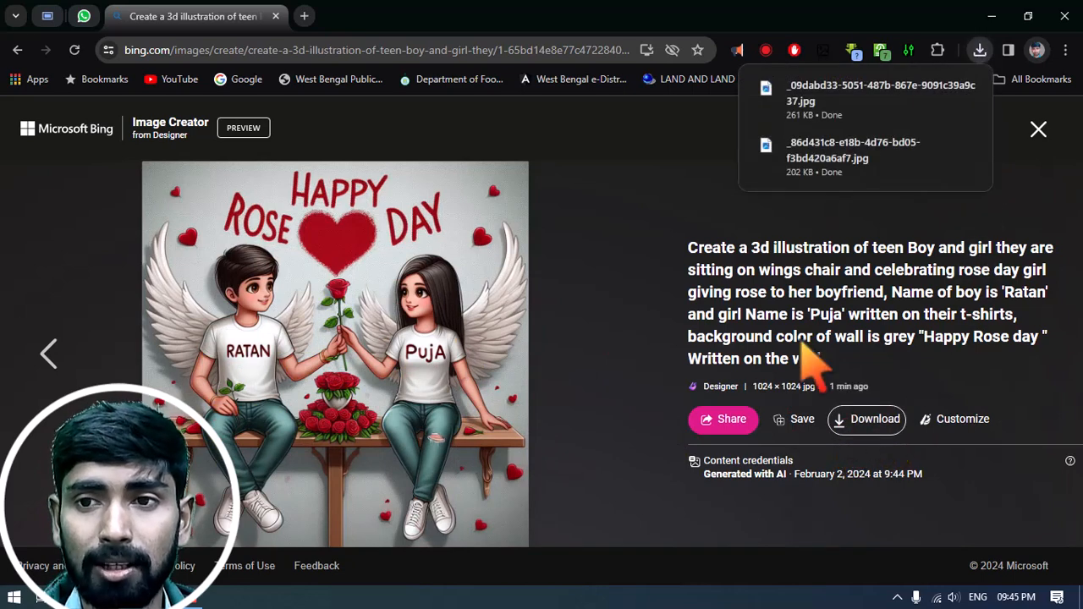
left_click(1039, 131)
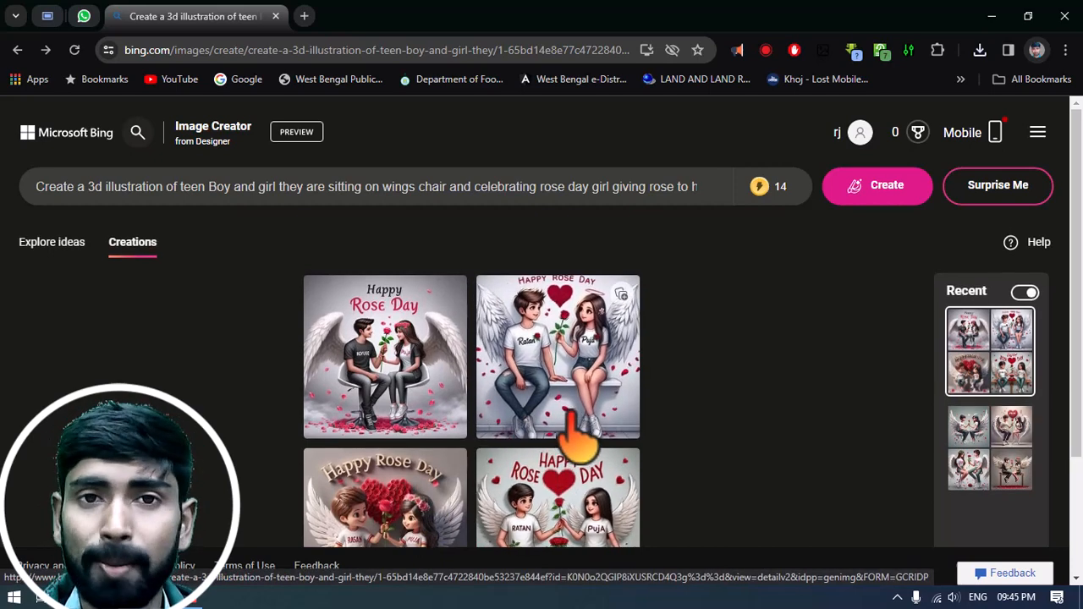
Replace the Image Creator prompt with the second WhatsApp channel prompt, ending in "overall view of image is beautiful.".
left_click(84, 16)
left_click_drag(609, 508, 520, 448)
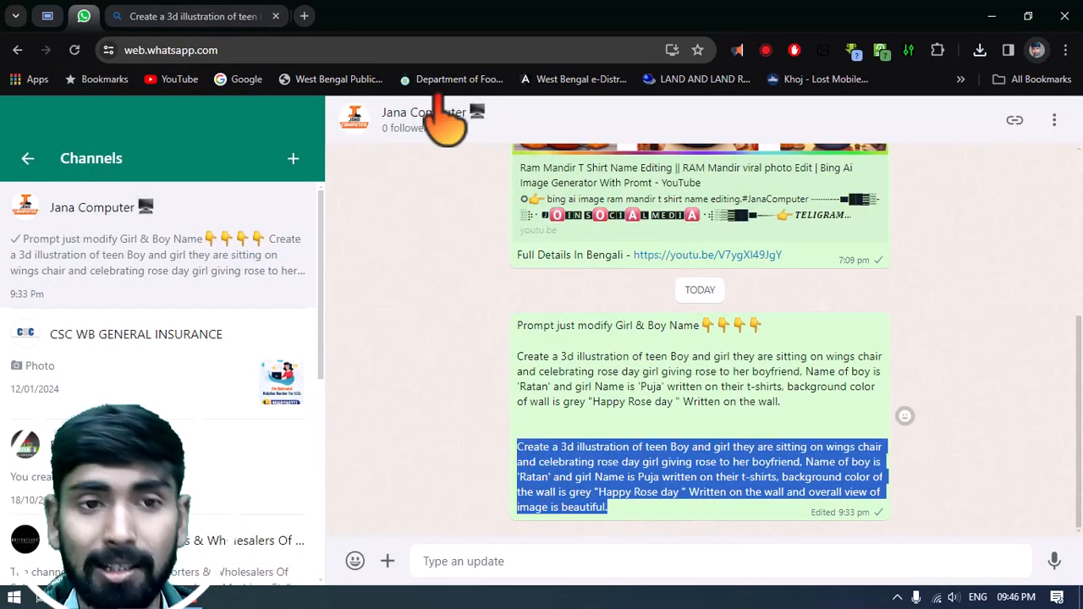
left_click(147, 18)
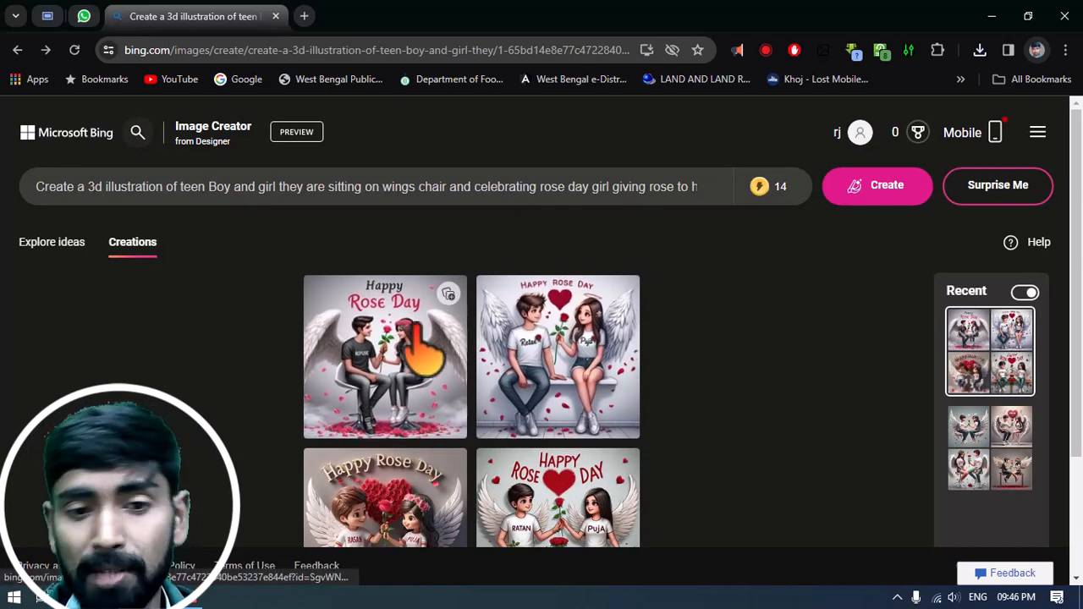
triple_click(640, 186)
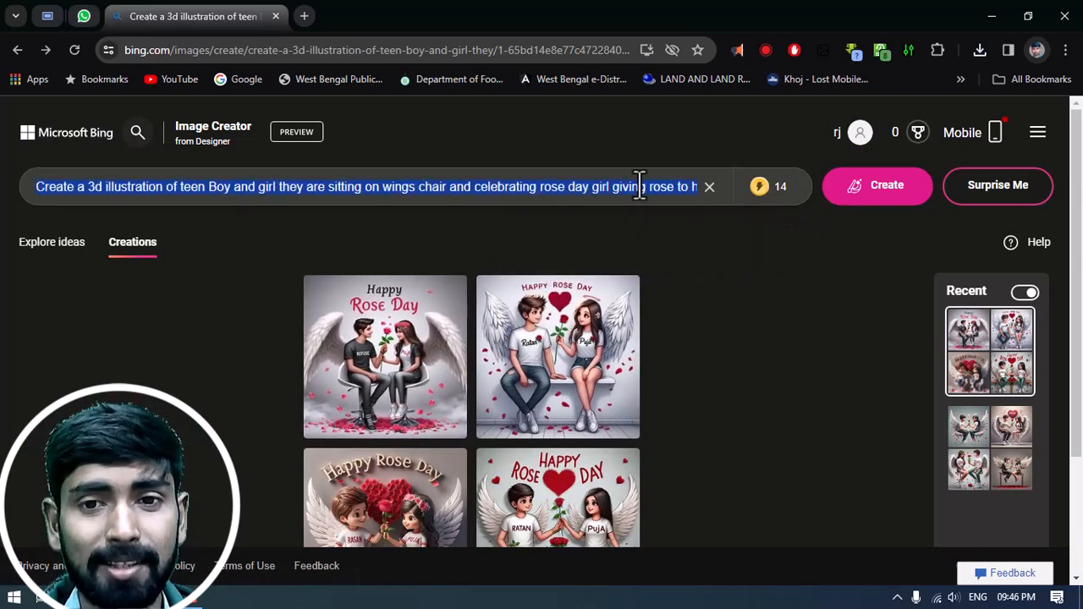
key("ctrl+v")
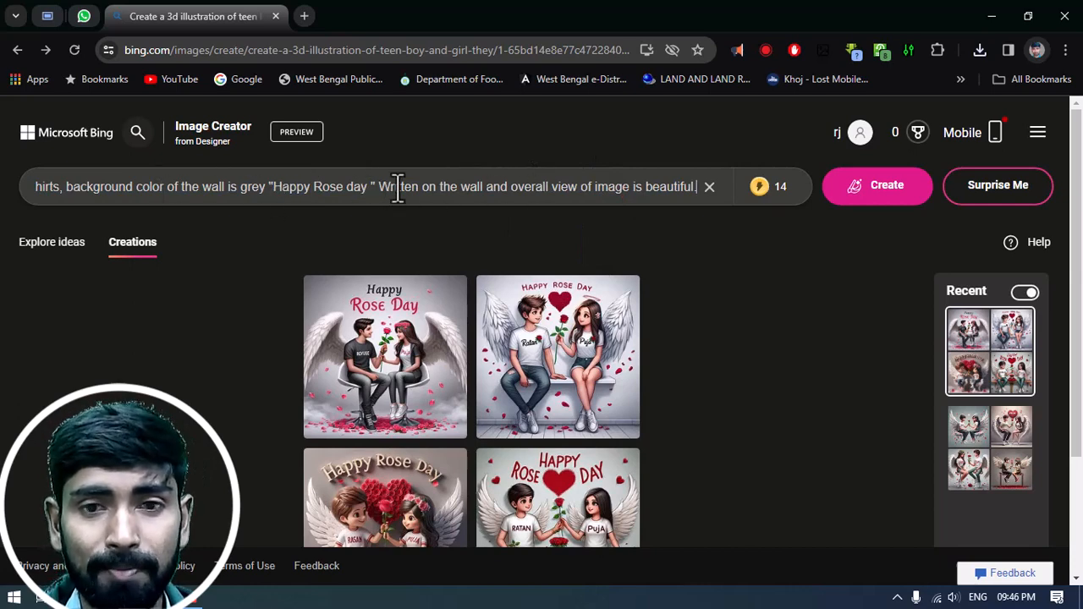
Check both names in the replaced prompt and generate a new set of images.
left_click_drag(442, 188, 244, 188)
left_click(290, 192)
left_click(442, 187)
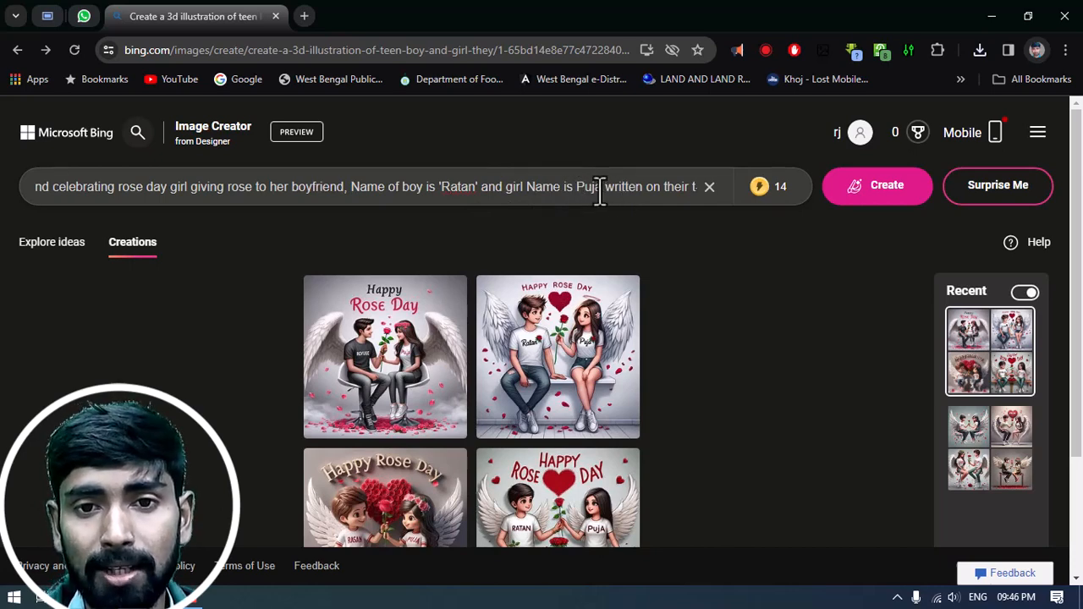
left_click(861, 188)
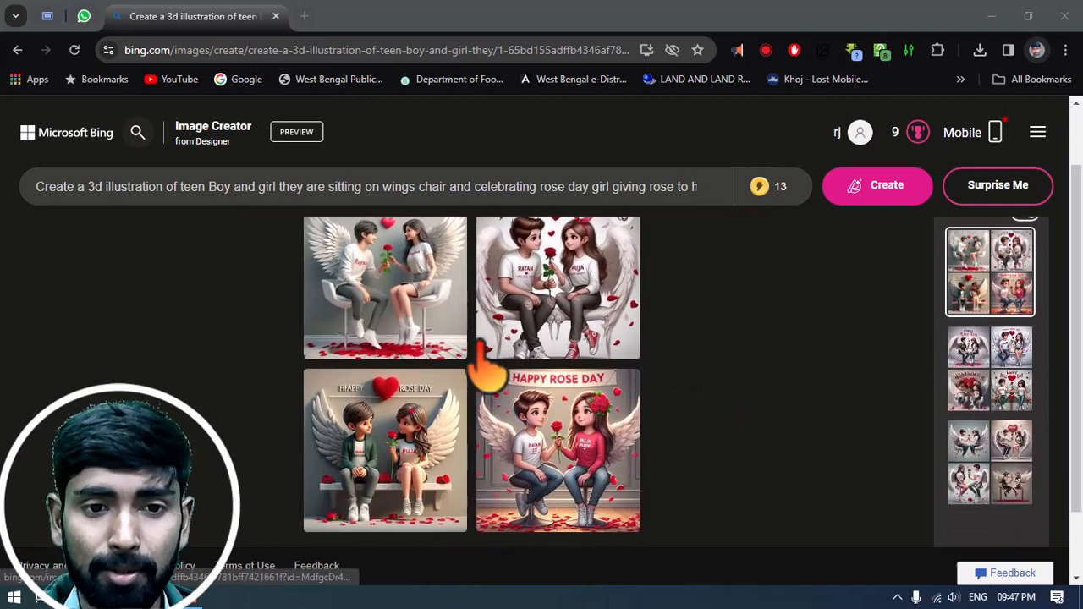
View the first image of the new set enlarged and download the second one, with the winged white bench.
left_click(398, 305)
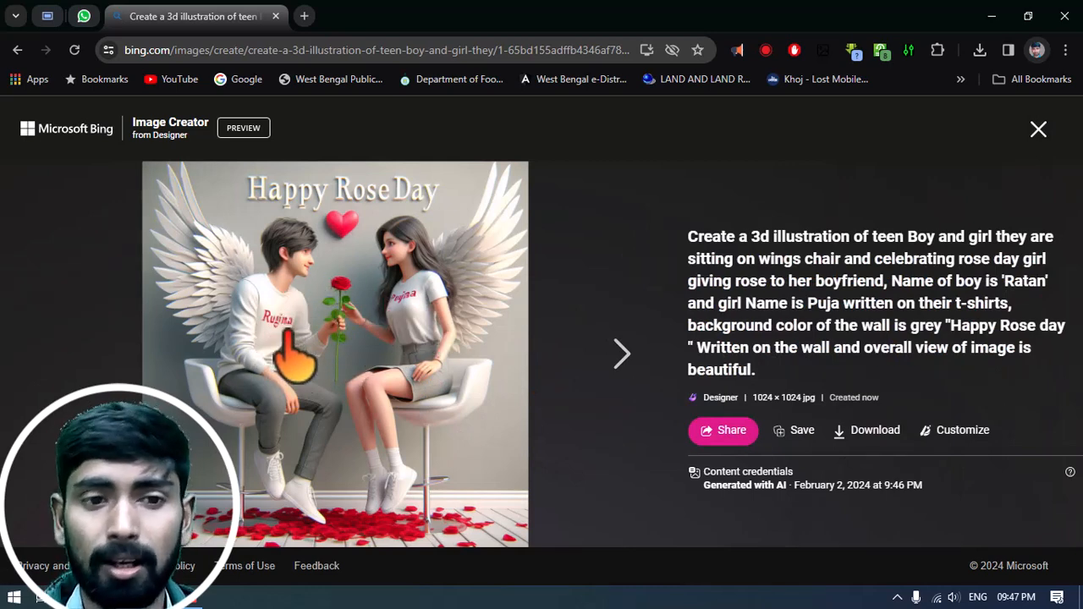
left_click(619, 359)
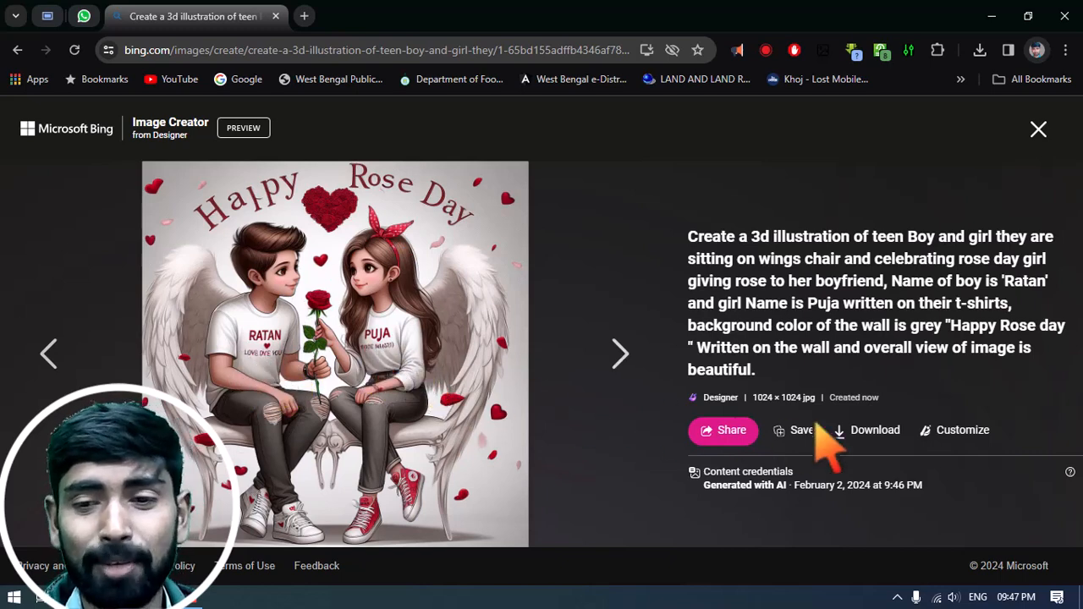
left_click(870, 431)
View the third image, download the fourth image with the "HAPPY ROSE DAY" banner, and close the enlarged view.
left_click(618, 354)
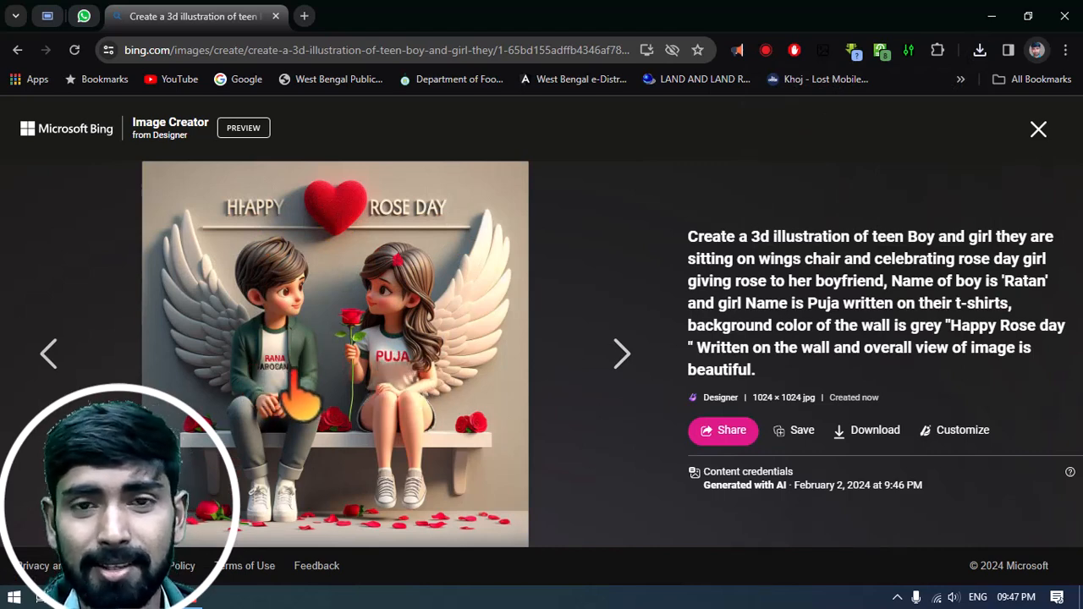
left_click(613, 354)
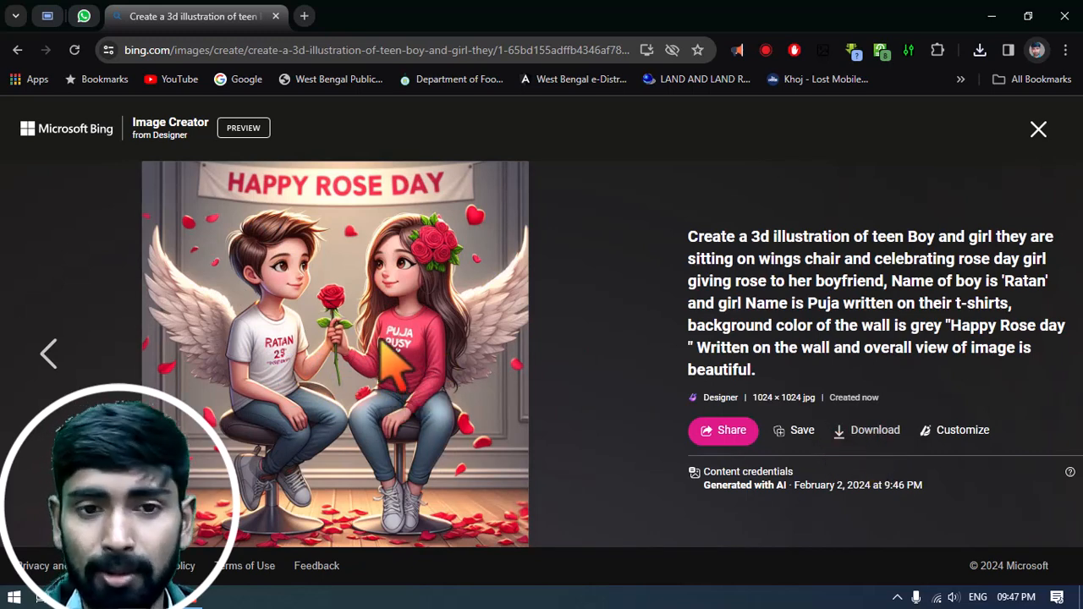
left_click(872, 432)
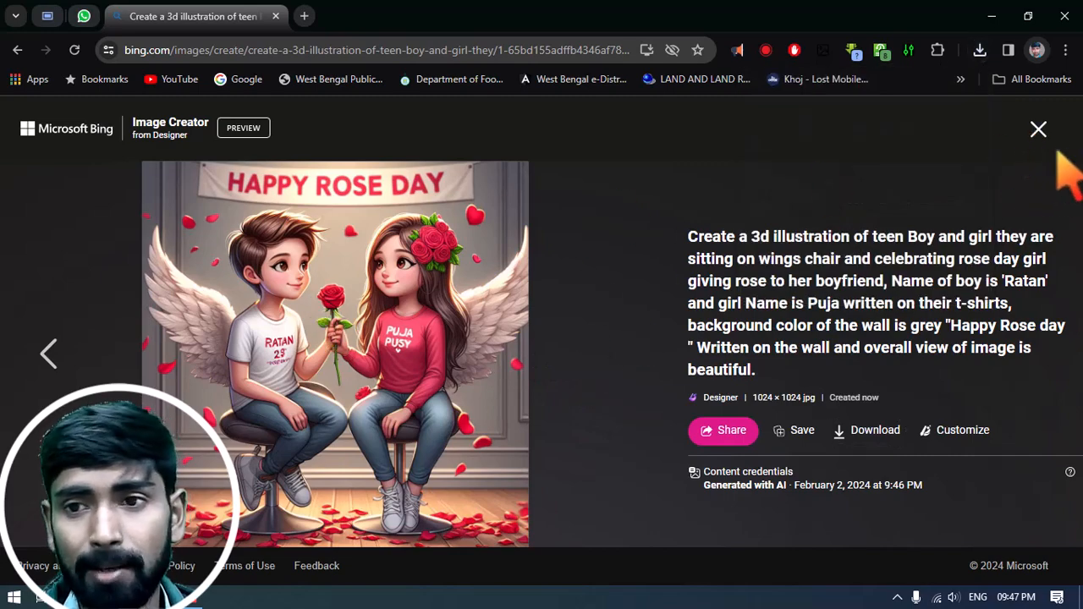
left_click(1039, 129)
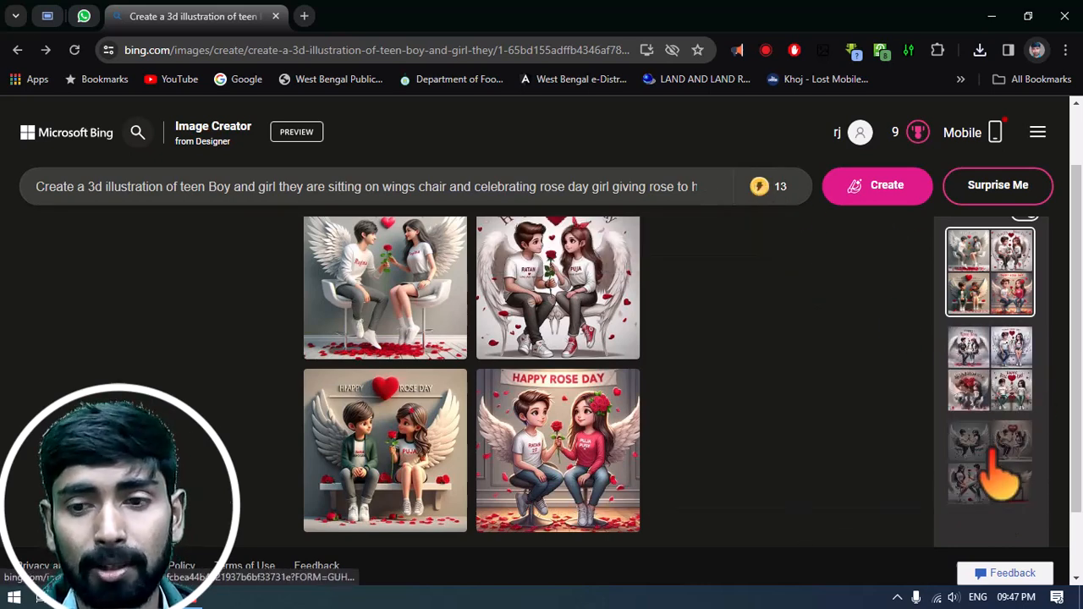
Open the most recently downloaded image from the browser's downloads and inspect it in a maximized photo viewer.
scroll(677, 372, "up", 1)
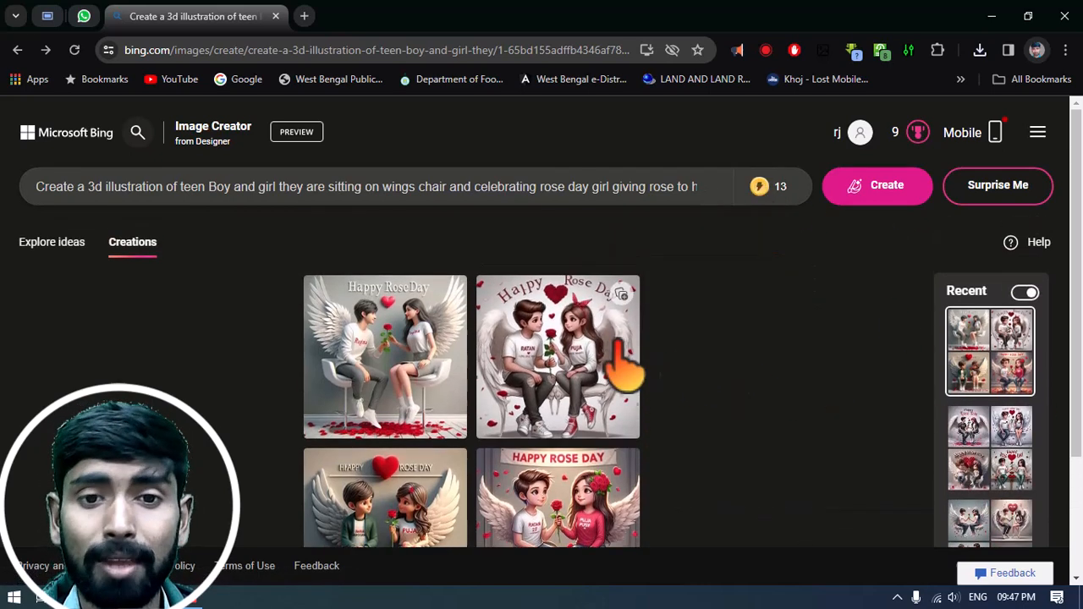
left_click(980, 50)
left_click(813, 131)
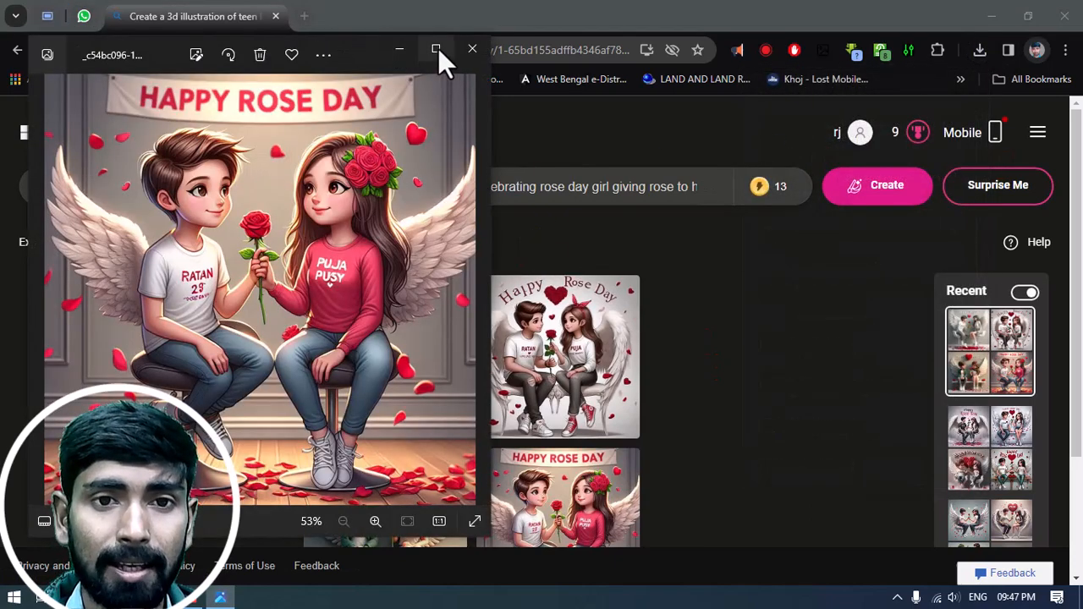
left_click(436, 49)
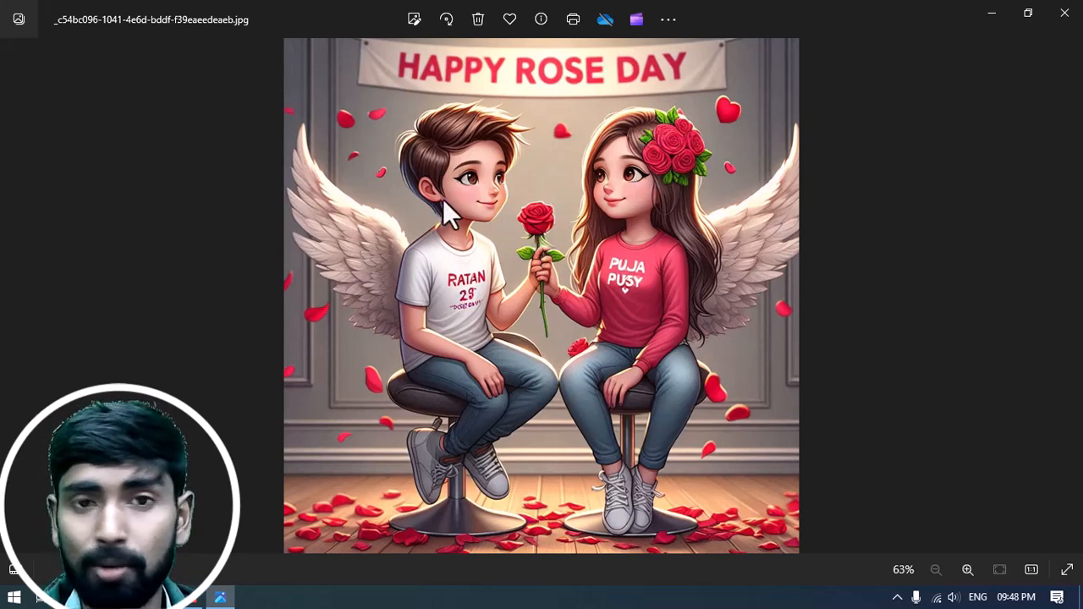
left_click(1029, 17)
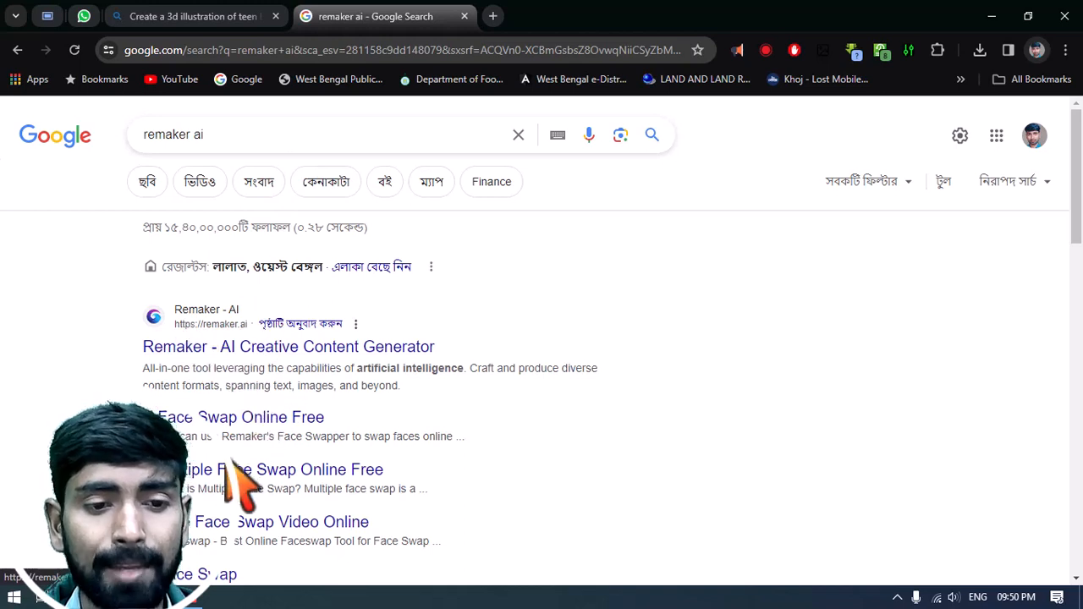
Open Remaker's Multiple Face Swap tool and upload the downloaded image with the "HAPPY ROSE DAY" banner.
left_click(269, 468)
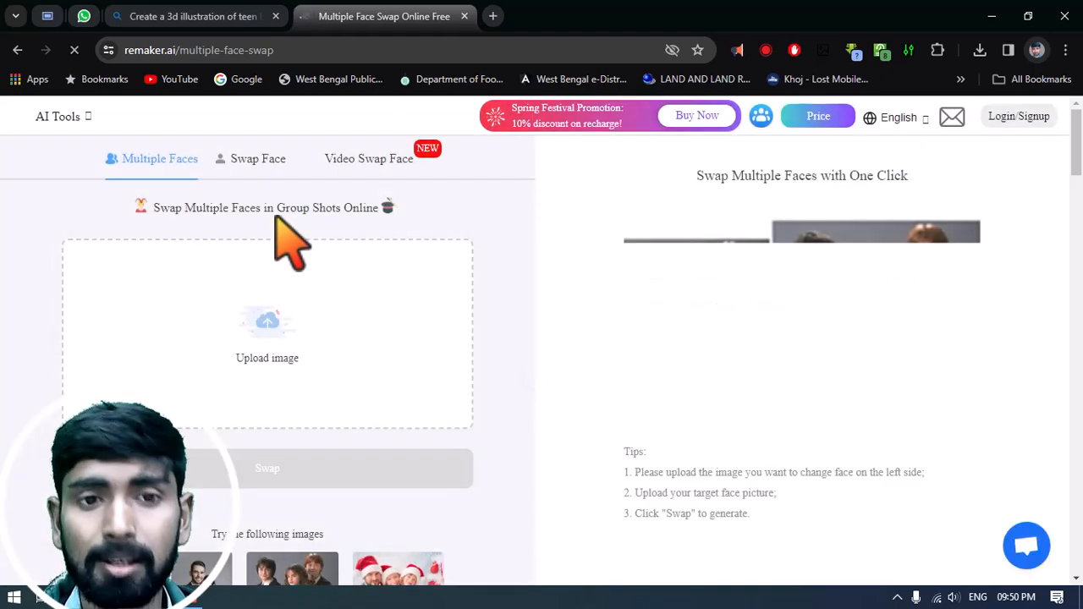
left_click(266, 330)
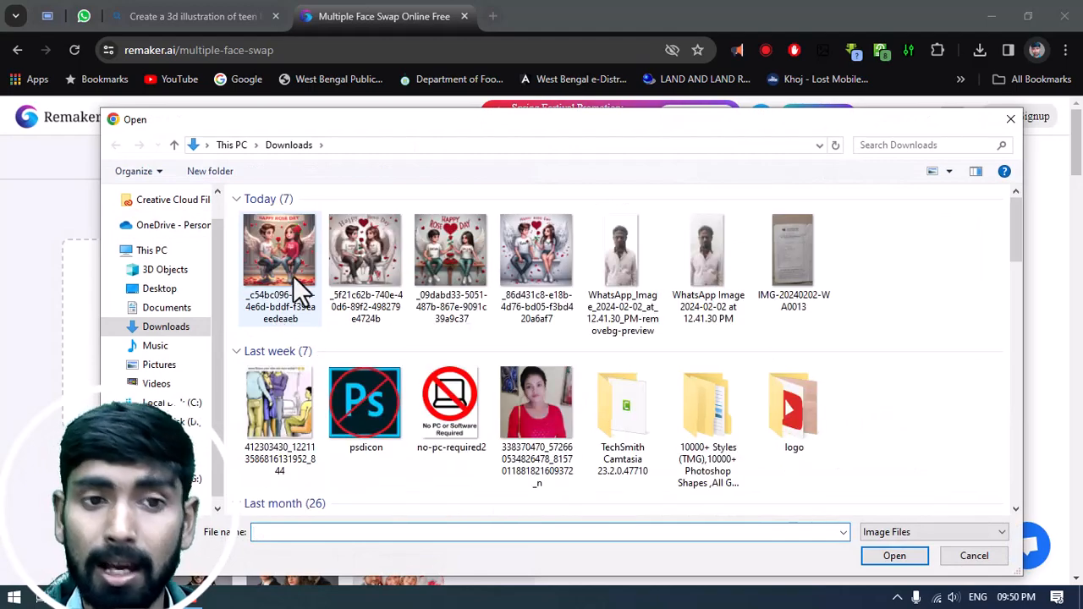
double_click(286, 257)
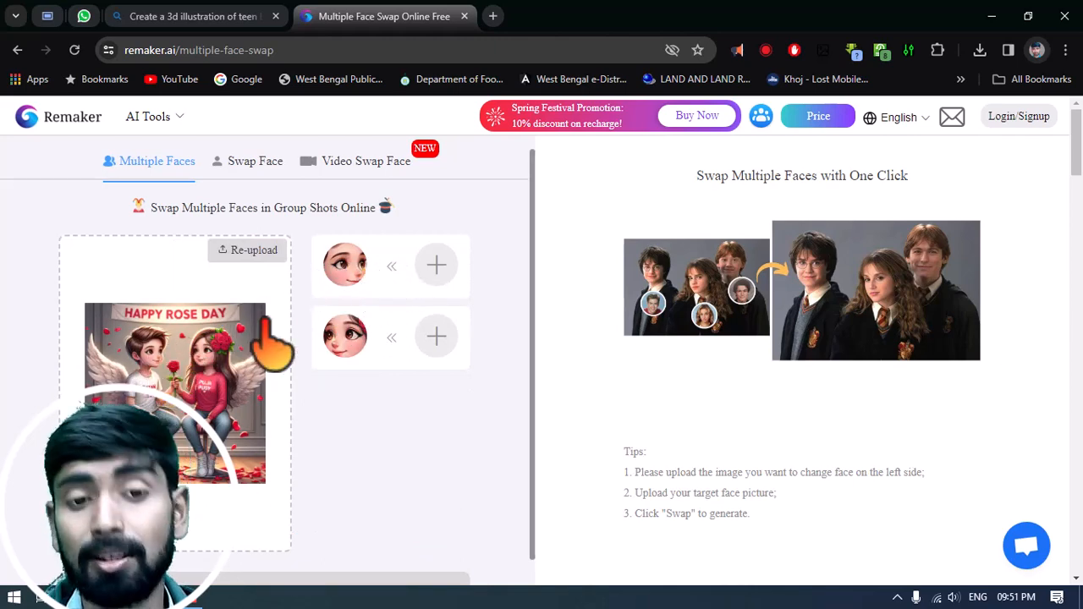
Assign IMG_20231020_172118_290 to the first detected face and the photo of the woman in red to the second, and run the swap.
left_click(437, 266)
left_click(792, 348)
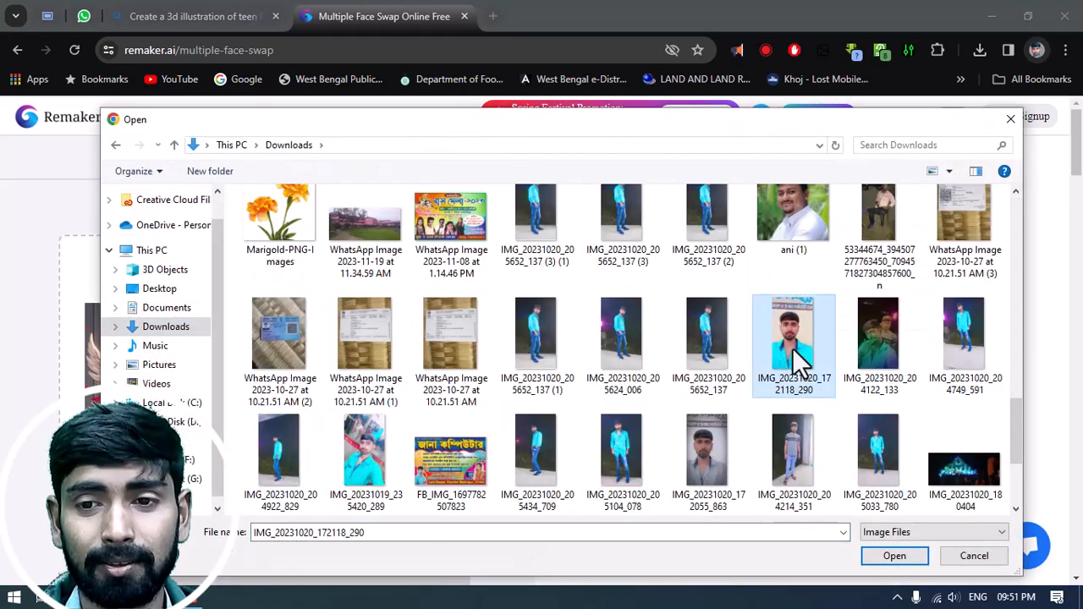
double_click(792, 348)
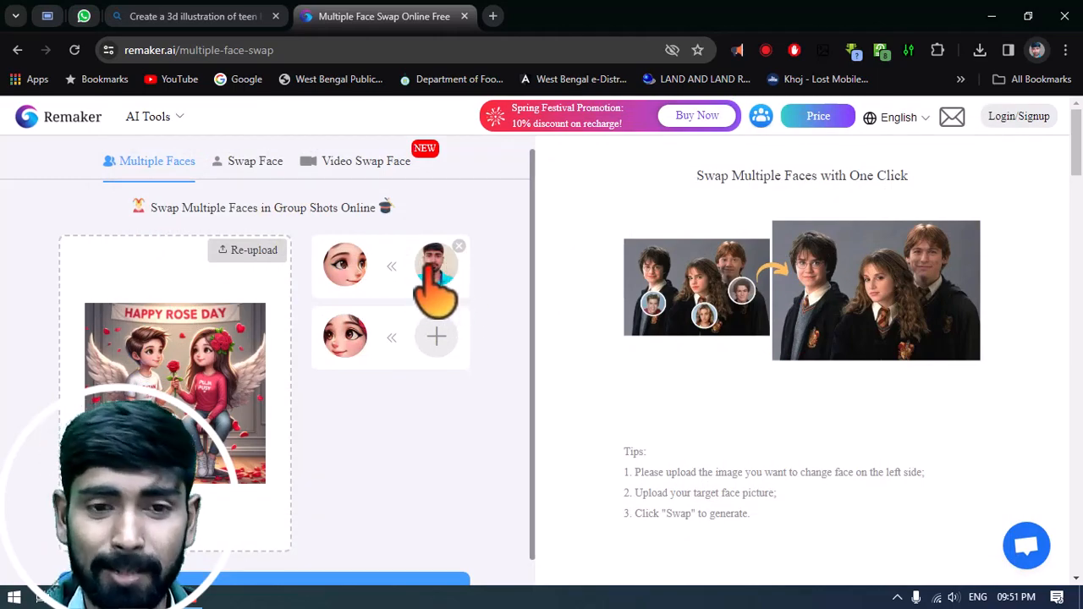
left_click(436, 337)
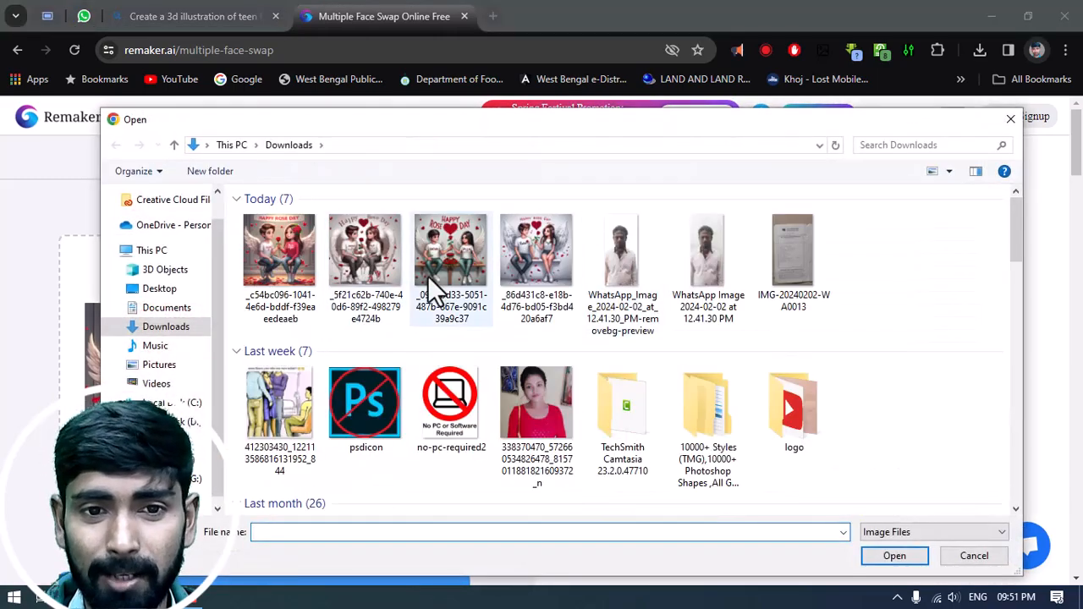
double_click(547, 402)
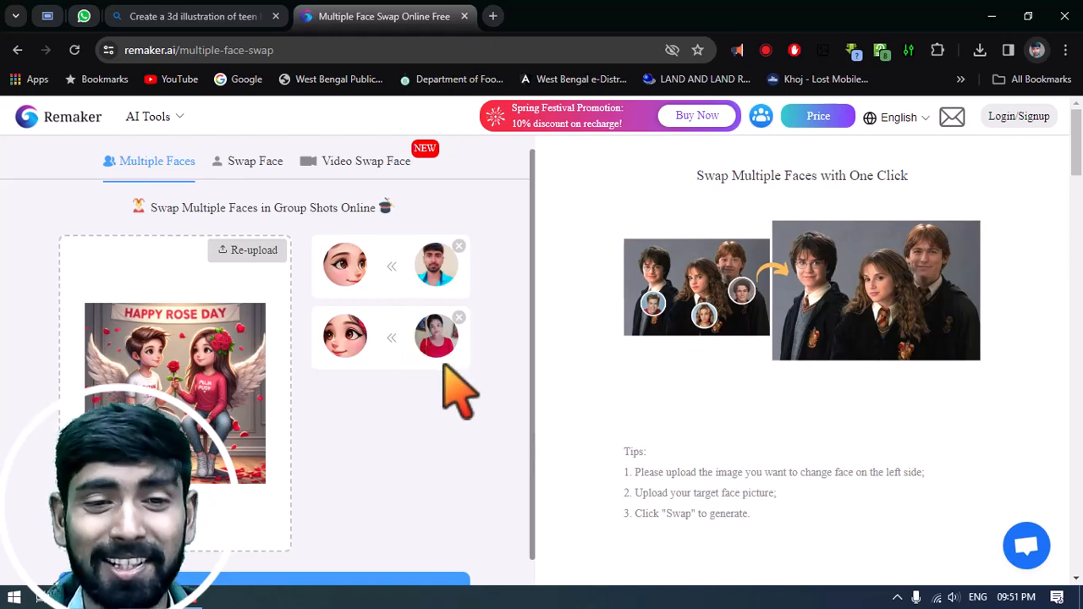
scroll(508, 483, "down", 1)
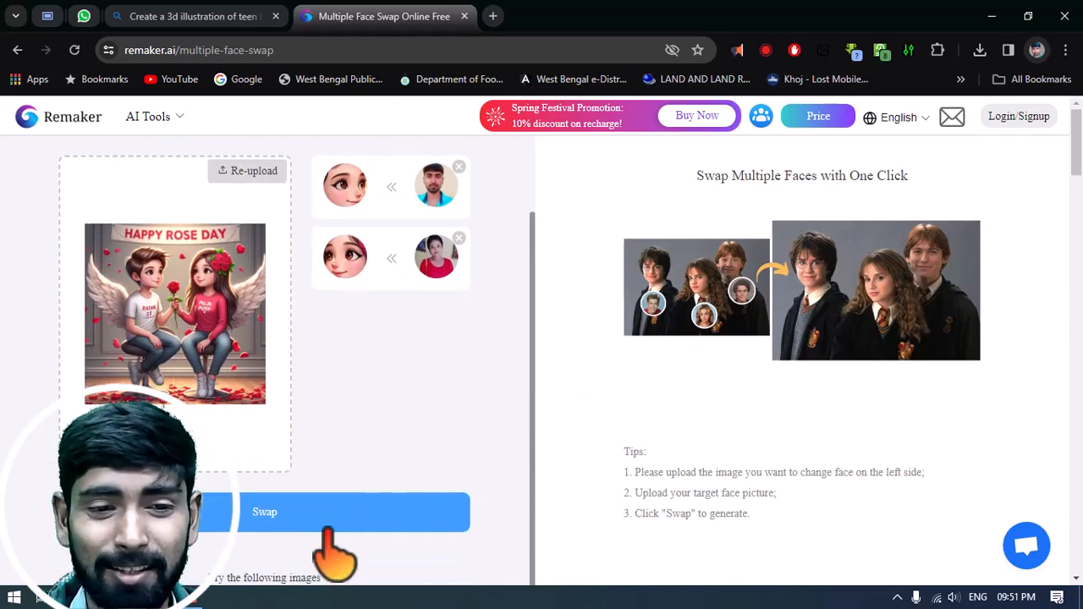
left_click(271, 512)
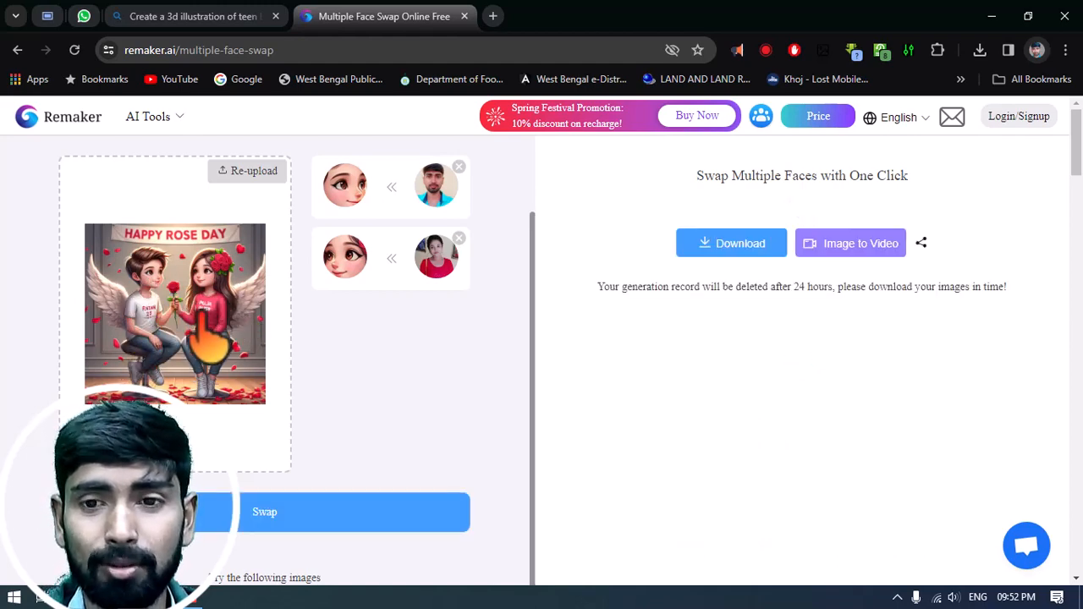
Check the face-swapped Rose Day image, download it, and open the downloaded file.
left_click_drag(1078, 184, 1079, 190)
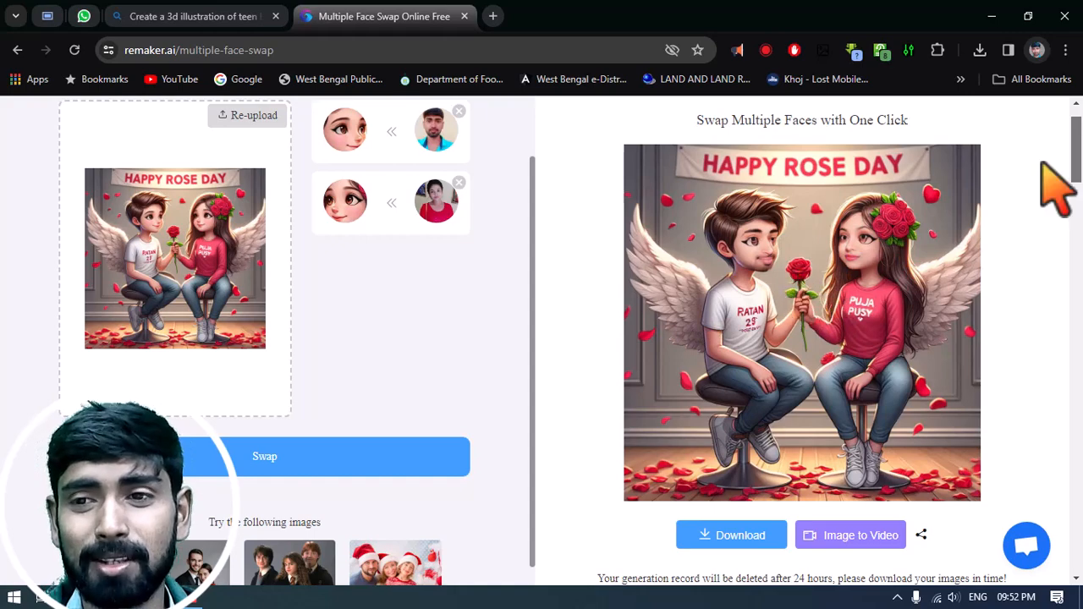
left_click_drag(1081, 156, 1081, 169)
left_click(732, 457)
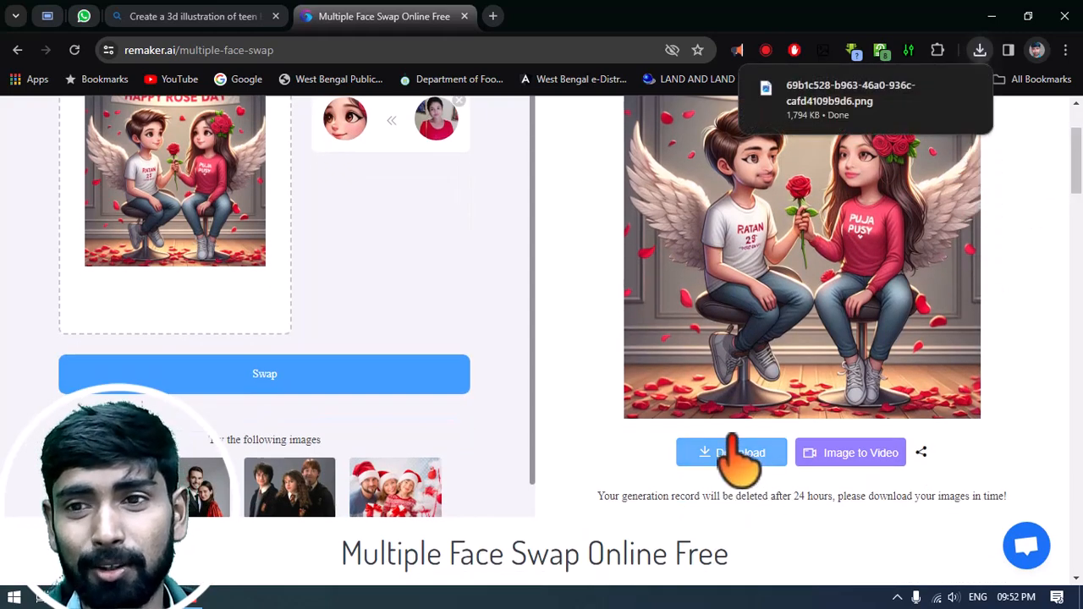
left_click(869, 92)
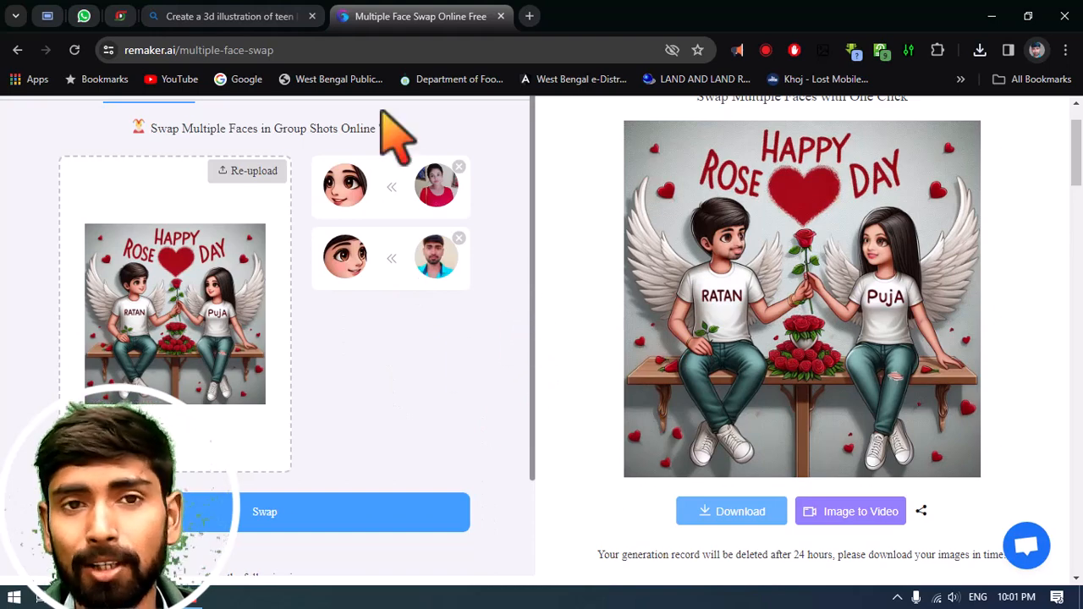
Return to the generated Rose Day images in Bing Image Creator.
left_click(205, 17)
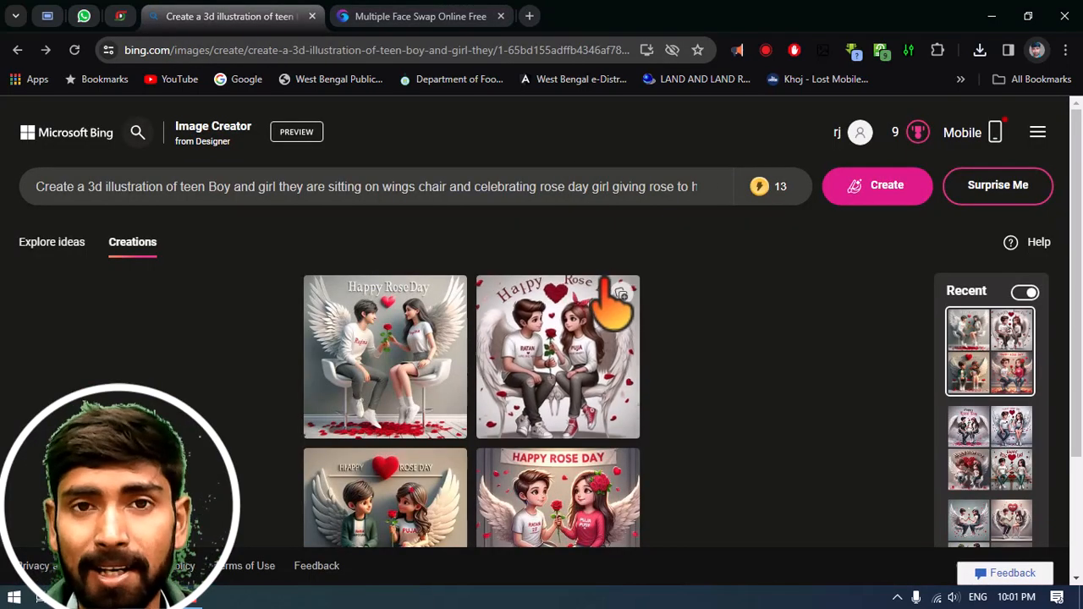